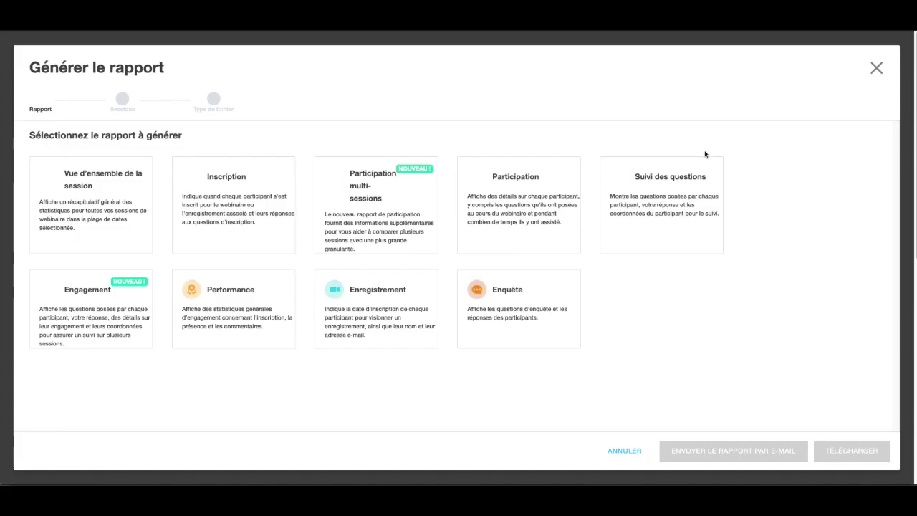
# Leave the report generator without producing a report and go to the dashboard.
pyautogui.click(705, 151)
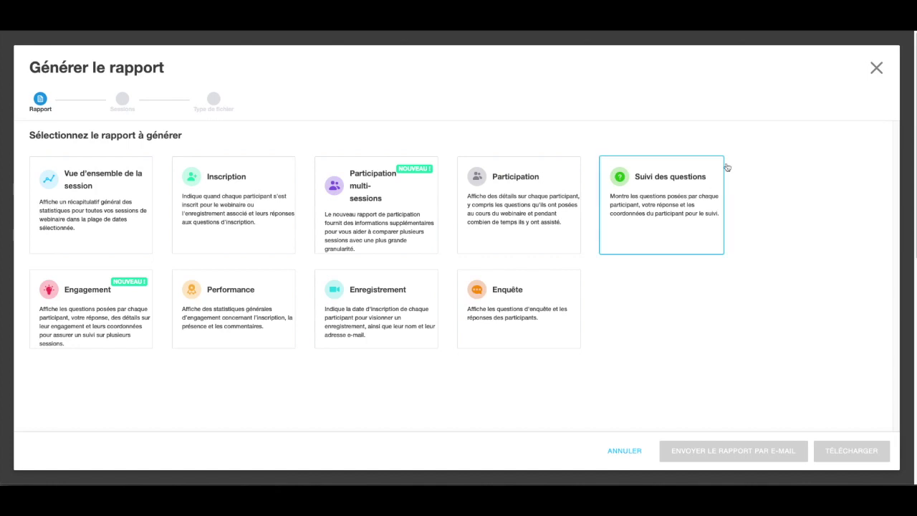
pyautogui.click(878, 68)
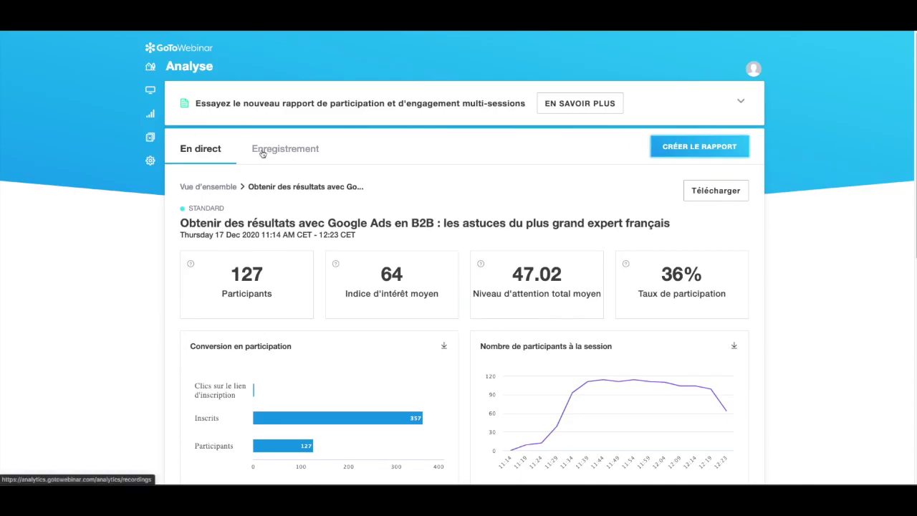
pyautogui.click(151, 66)
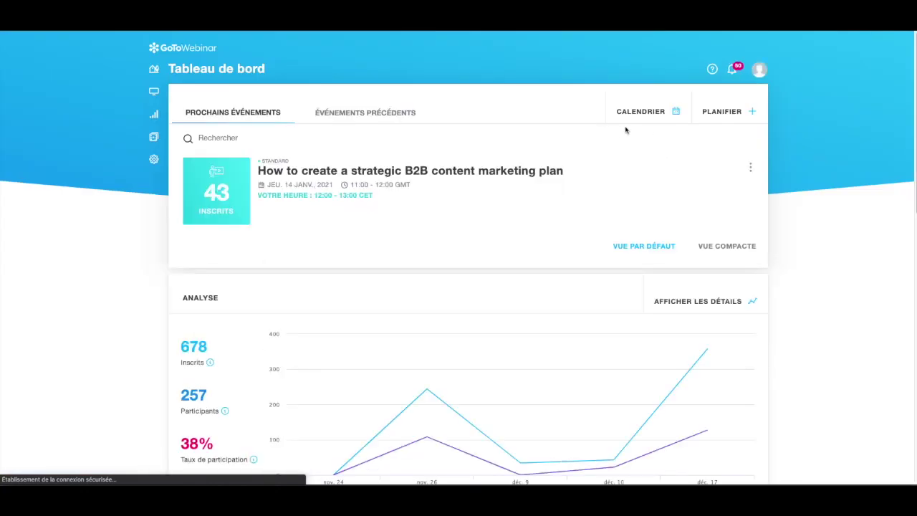
# Start planning a new event and title it "Démo Gotowebinar".
pyautogui.click(728, 112)
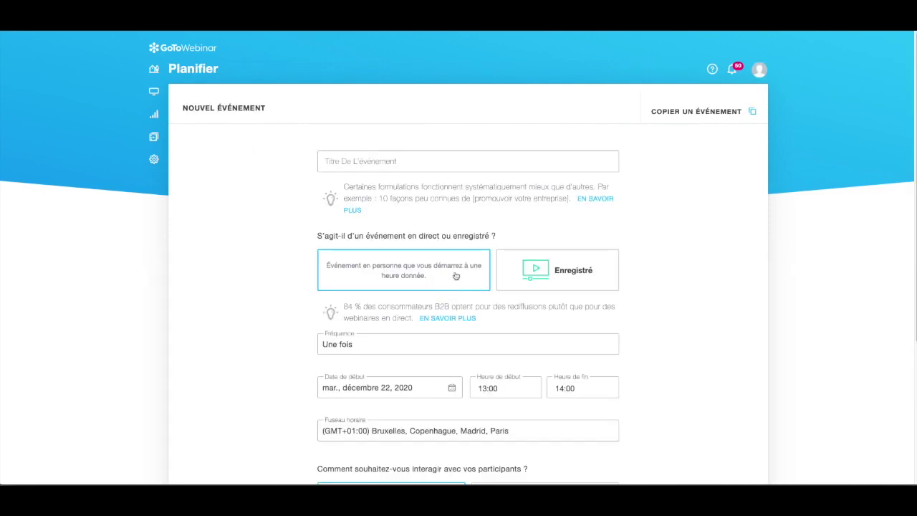
pyautogui.click(398, 159)
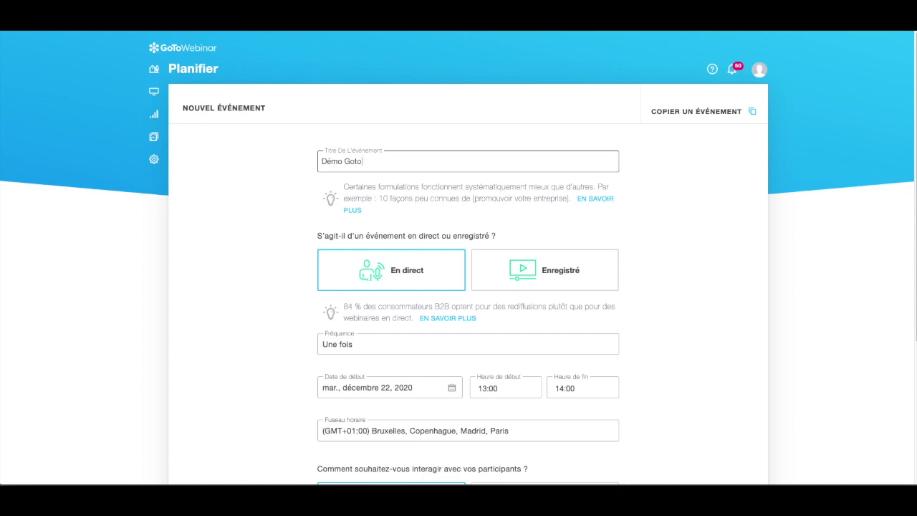
# Review the new event's scheduling options and the comparison of standard, webcast and recorded event types.
pyautogui.scroll(-1, 447, 243)
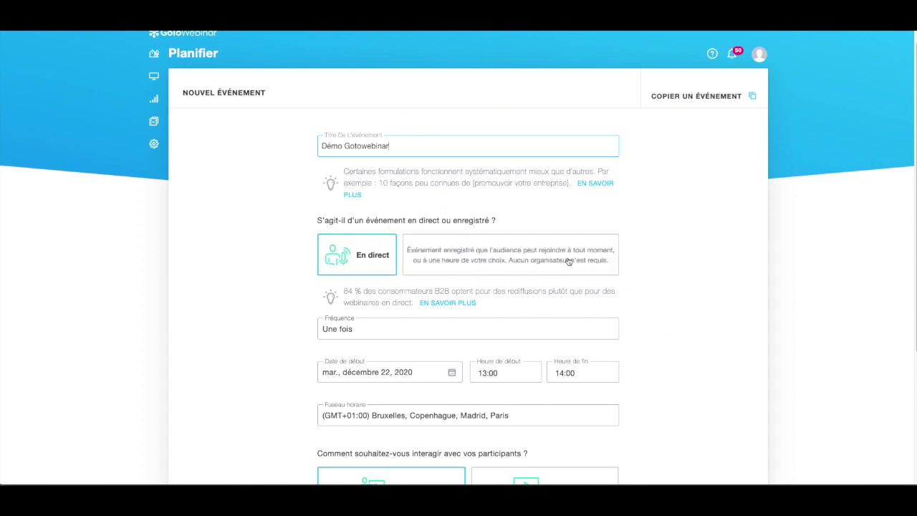
pyautogui.scroll(-1, 631, 300)
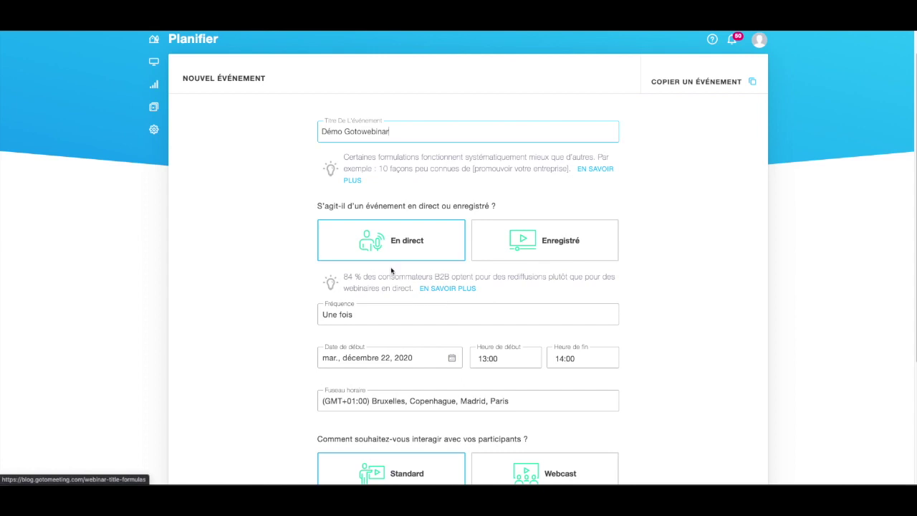
pyautogui.scroll(-3, 395, 299)
pyautogui.scroll(-1, 377, 227)
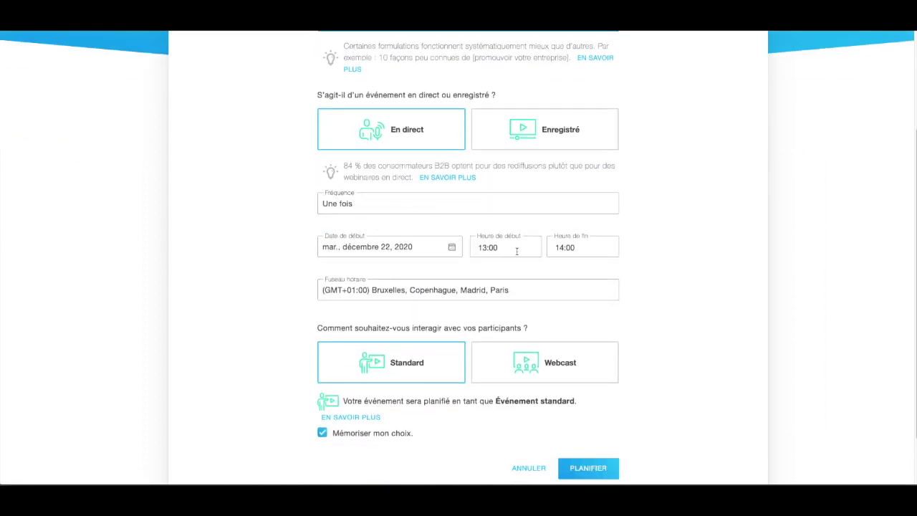
pyautogui.scroll(-2, 517, 251)
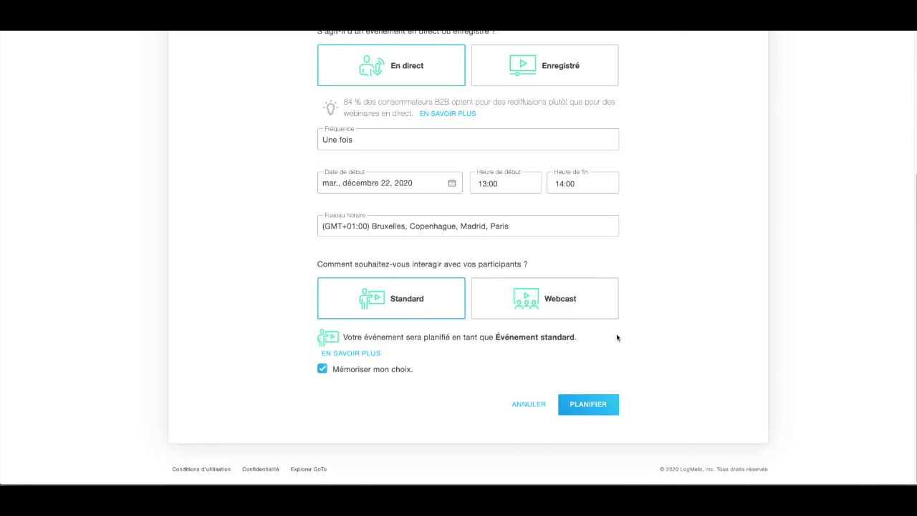
pyautogui.click(366, 353)
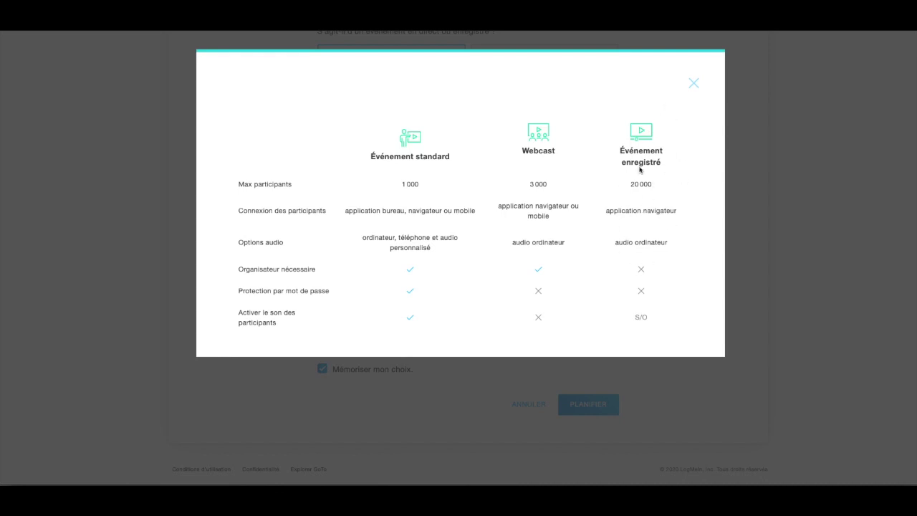
pyautogui.click(694, 85)
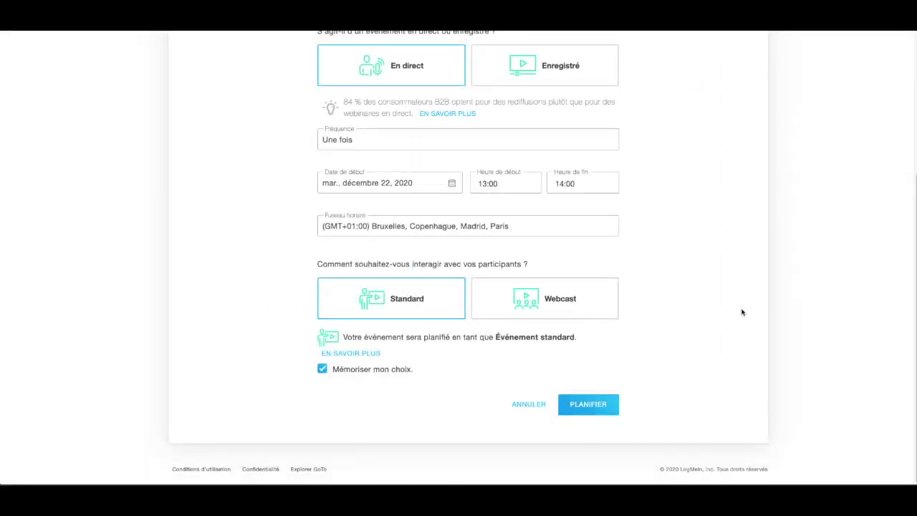
# Schedule the event with the current options and set its description to "kjhgfds".
pyautogui.click(600, 413)
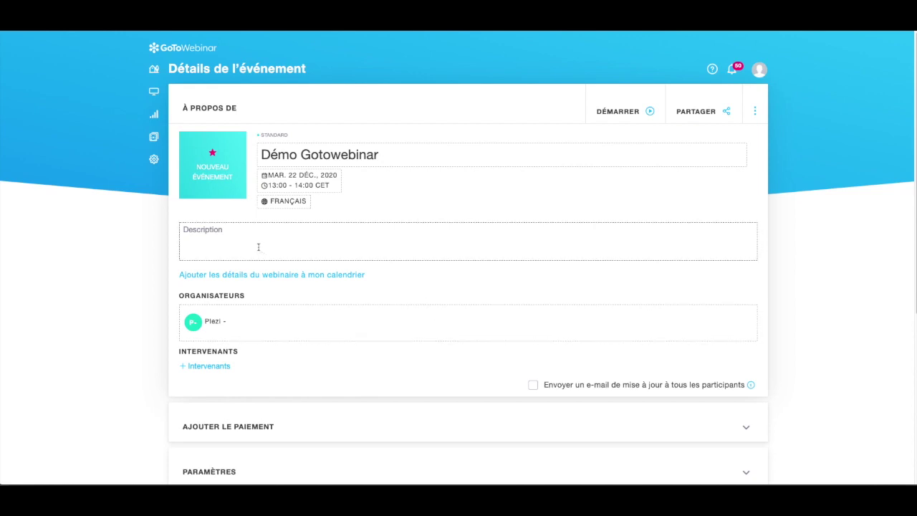
pyautogui.write('kjhgfds')
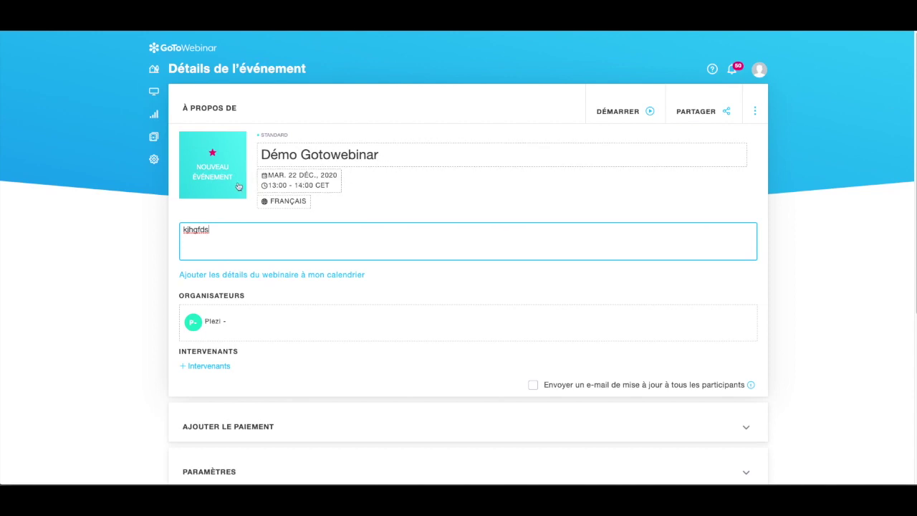
# View the organiser and speaker forms of the event, leaving each without adding anyone.
pyautogui.scroll(-1, 243, 251)
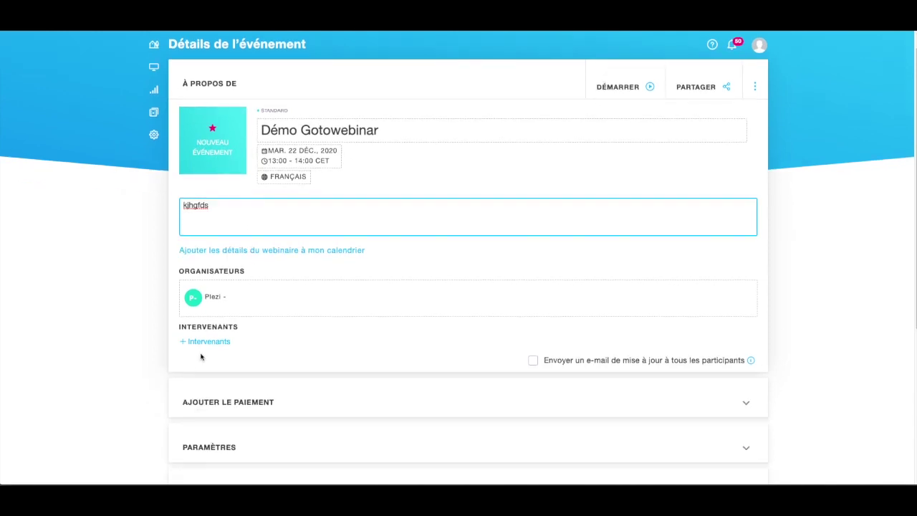
pyautogui.click(222, 299)
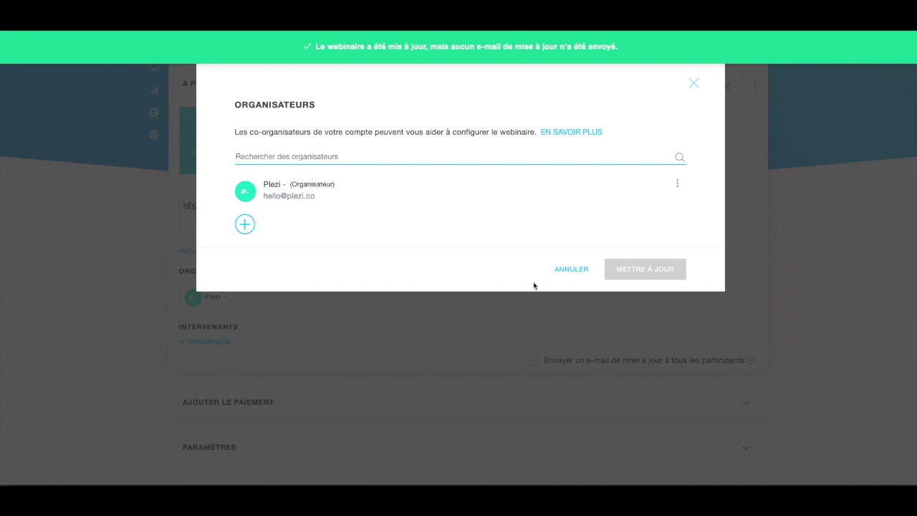
pyautogui.click(481, 311)
pyautogui.click(211, 342)
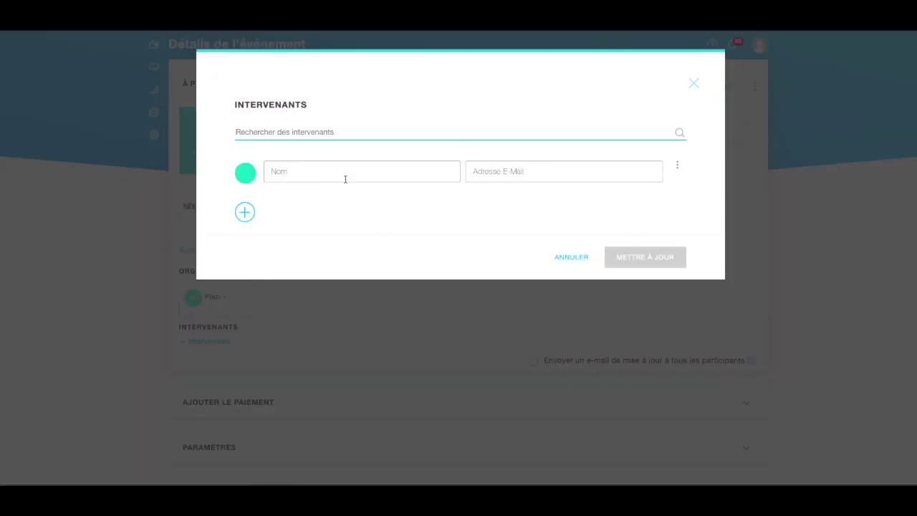
pyautogui.click(571, 256)
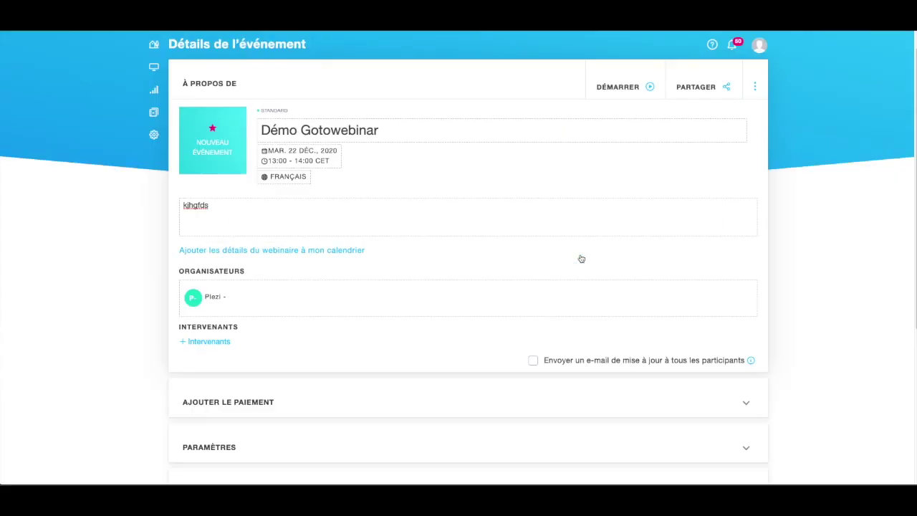
# Expand the event's payment section to read its options, and collapse it again.
pyautogui.scroll(-3, 581, 258)
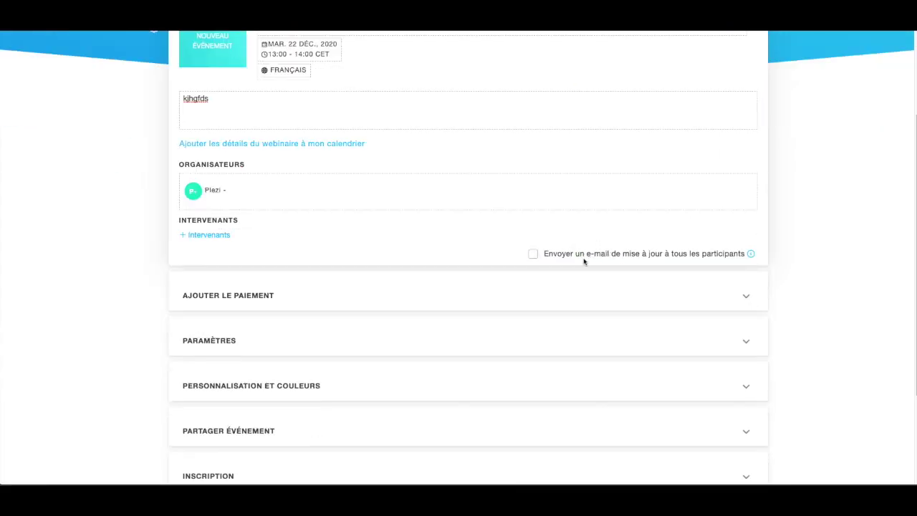
pyautogui.click(741, 295)
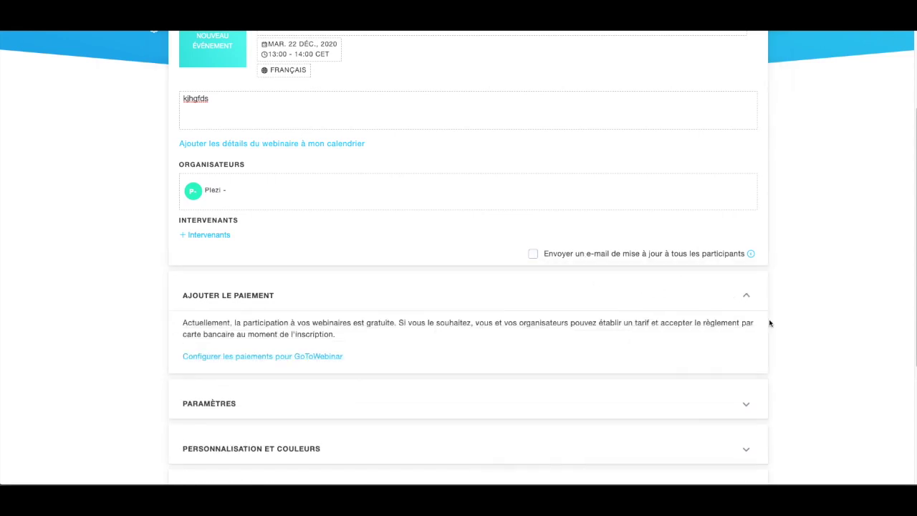
pyautogui.click(752, 305)
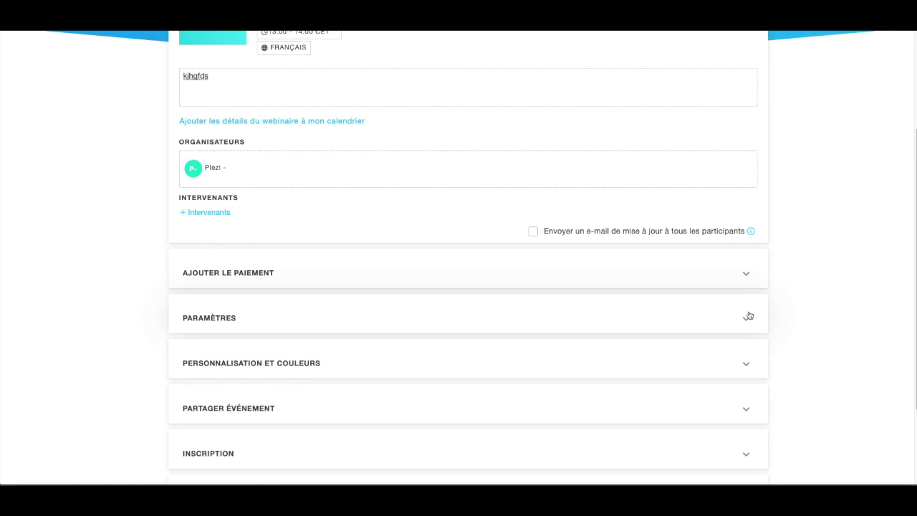
# Review the event's recording and audio settings, and view the welcome message form without saving a message.
pyautogui.click(749, 316)
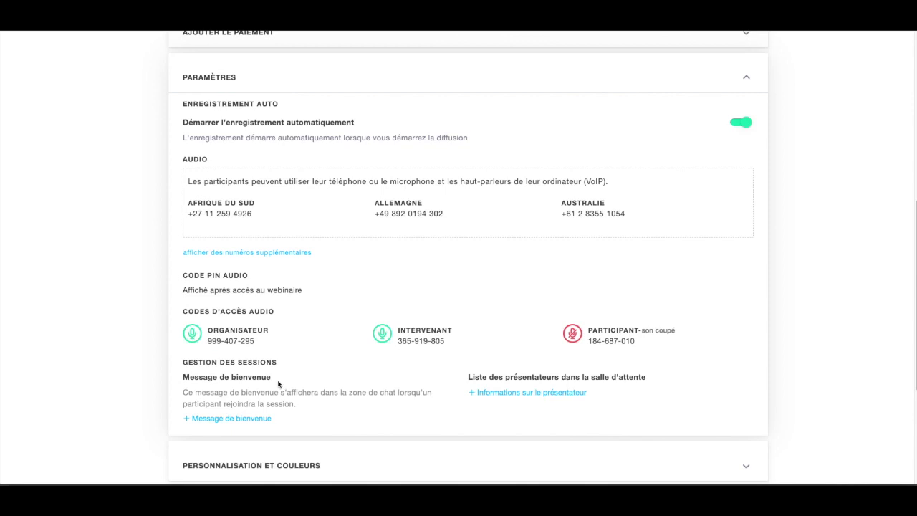
pyautogui.scroll(-1, 362, 402)
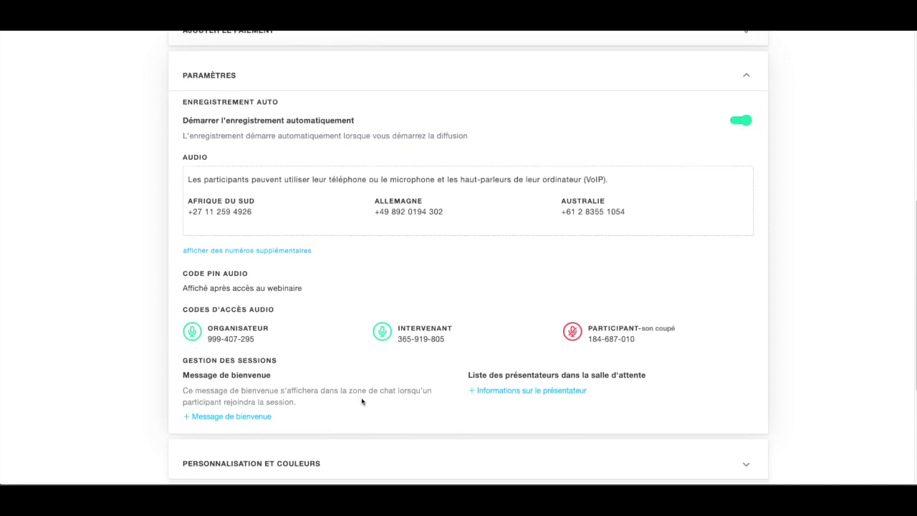
pyautogui.click(250, 414)
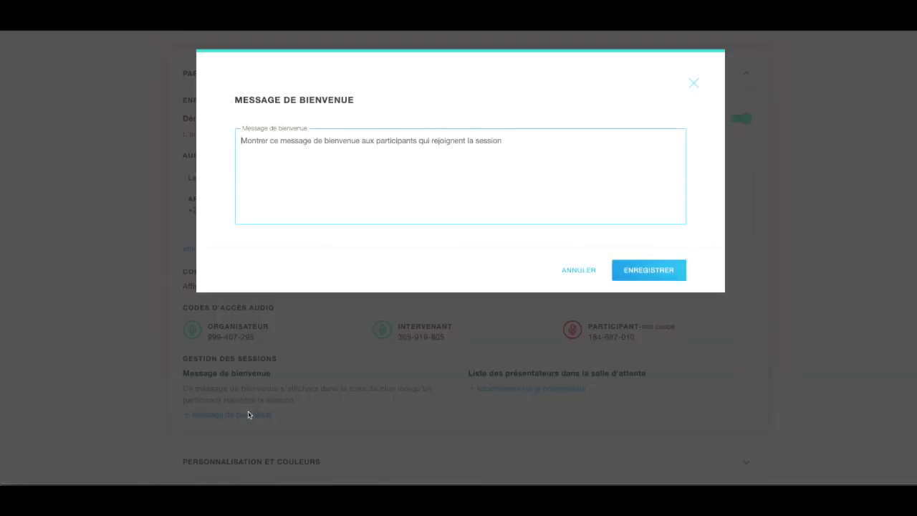
pyautogui.click(577, 271)
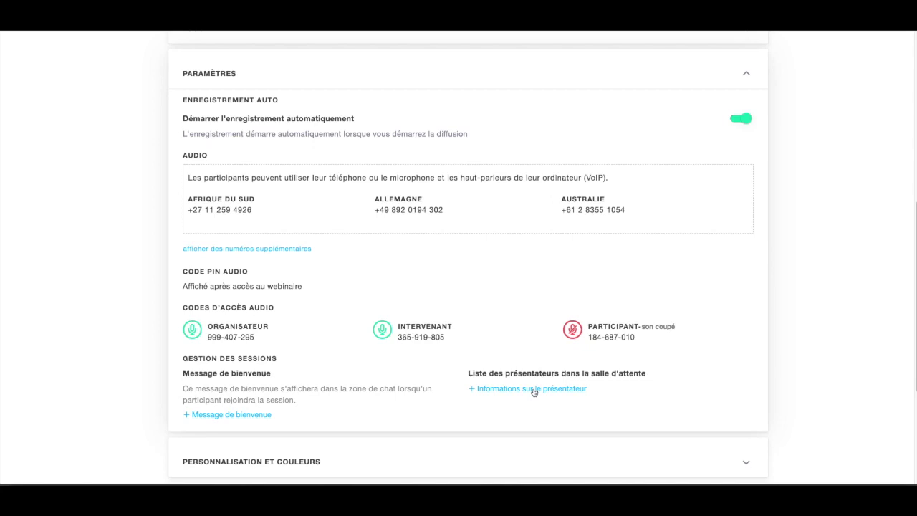
# Examine the waiting-room presenter information form and close it without adding a presenter.
pyautogui.click(535, 389)
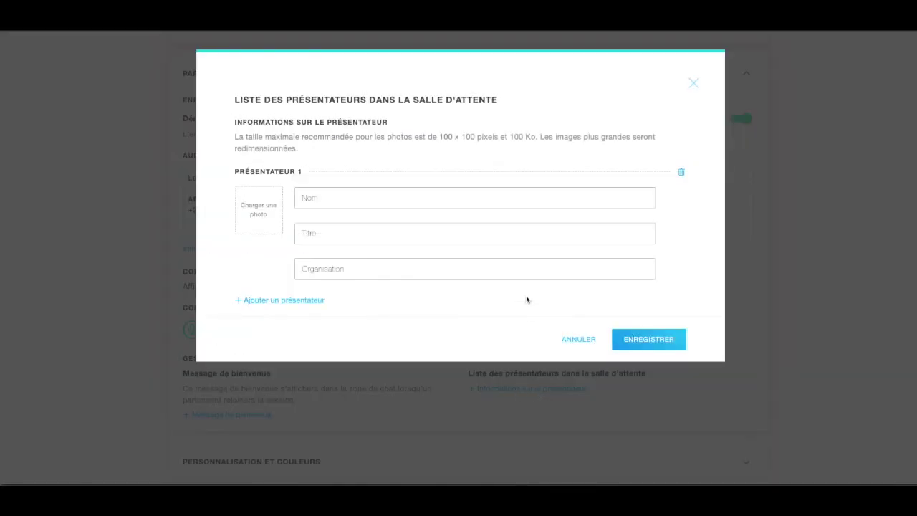
pyautogui.click(578, 339)
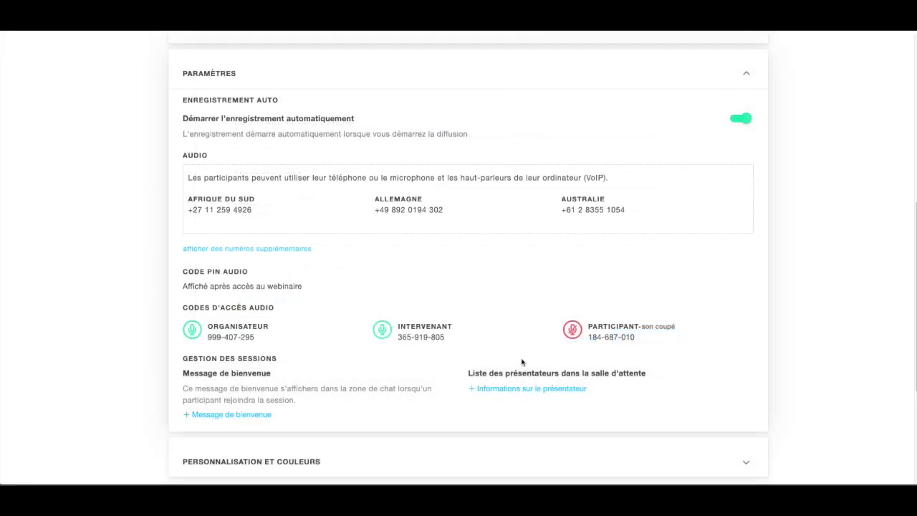
pyautogui.click(501, 389)
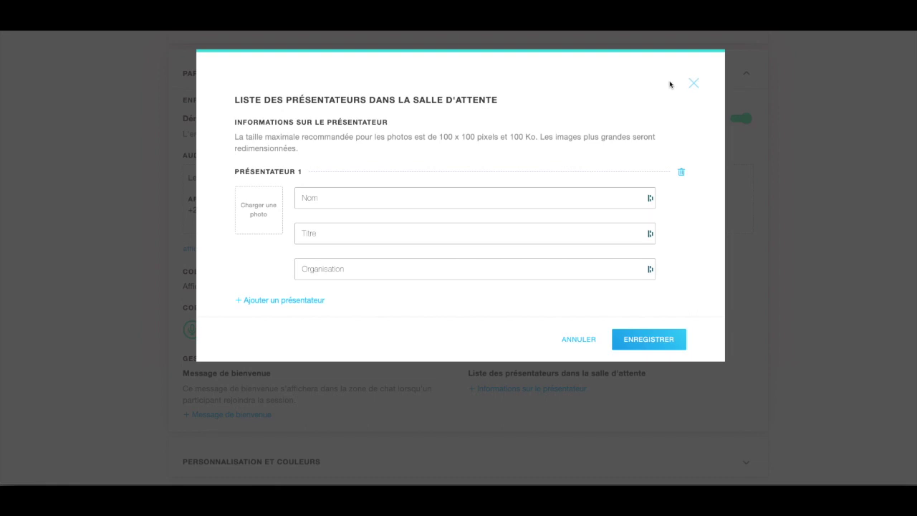
pyautogui.click(693, 84)
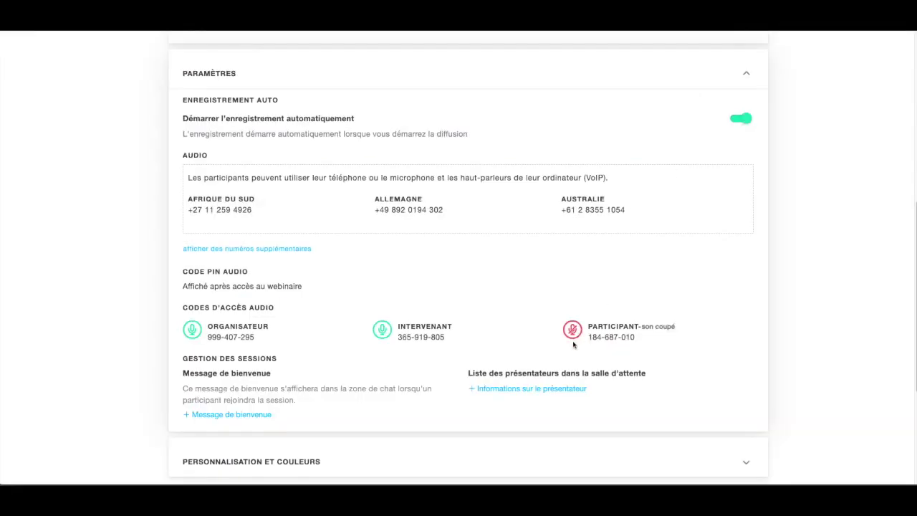
# Expand the customisation and colours section and examine its main colour choices and registration page preview.
pyautogui.scroll(-1, 573, 342)
pyautogui.scroll(-3, 534, 315)
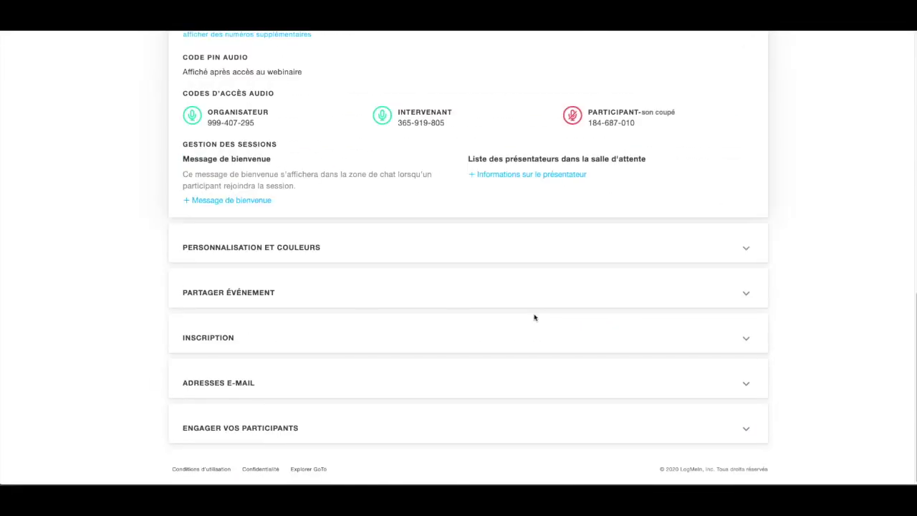
pyautogui.click(489, 247)
pyautogui.scroll(-8, 320, 400)
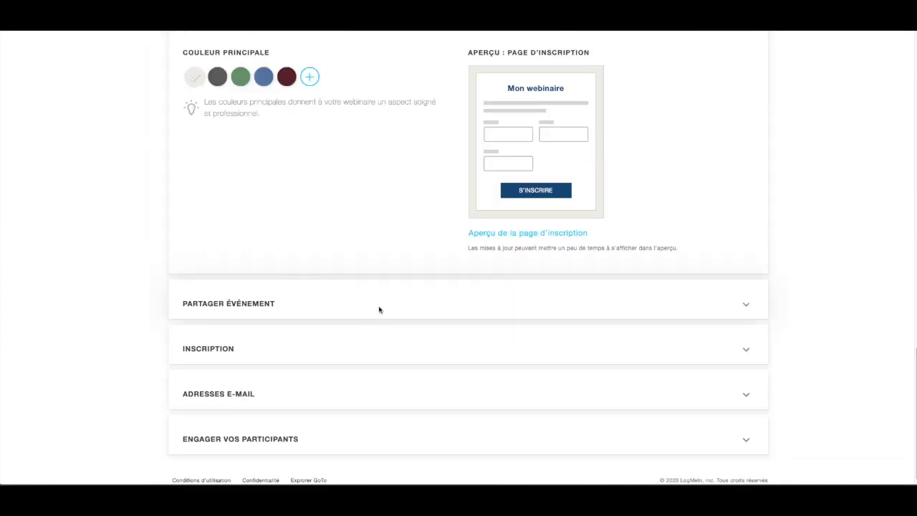
# Expand the event sharing and registration sections to review the invitation options and registration settings.
pyautogui.click(378, 308)
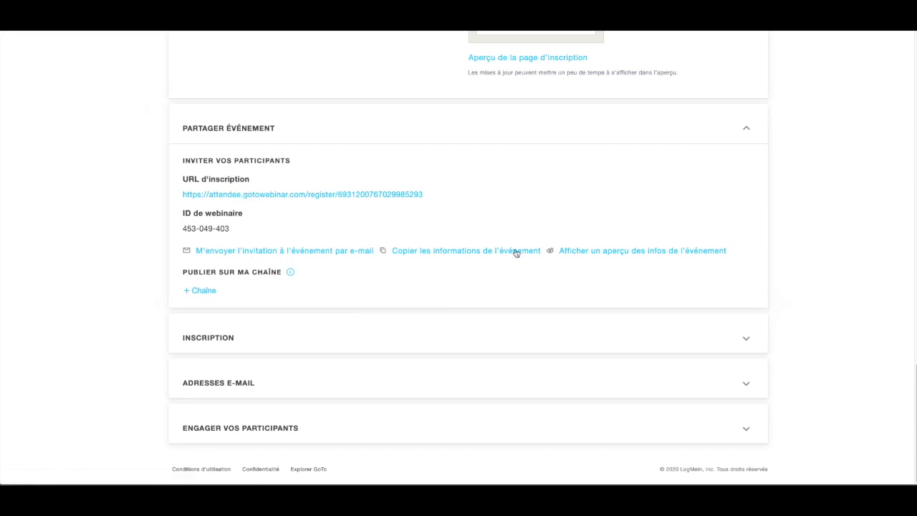
pyautogui.scroll(-3, 412, 352)
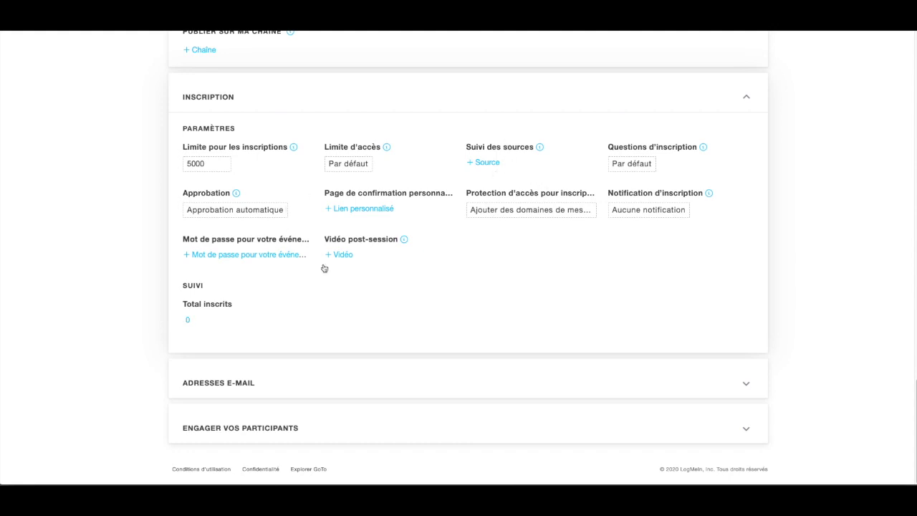
# Expand the e-mail and participant engagement sections to review their options, and return to the start of the event details.
pyautogui.click(306, 383)
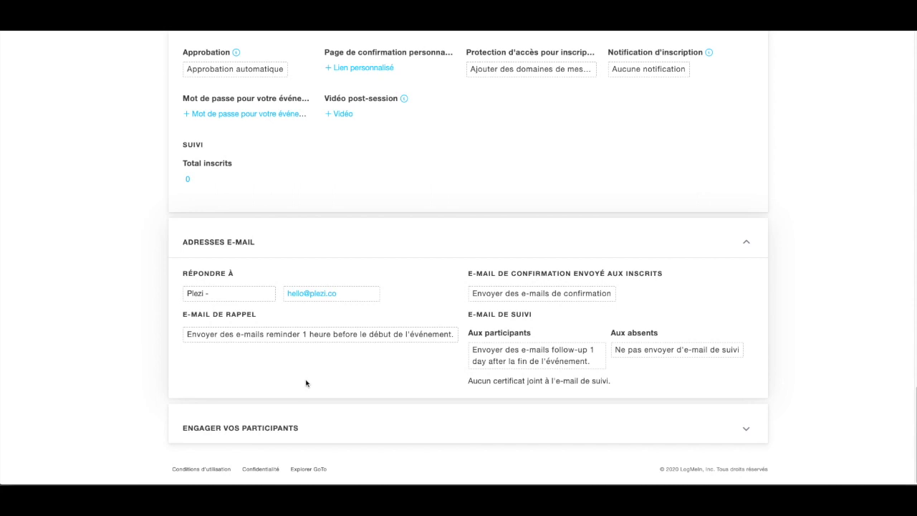
pyautogui.click(244, 294)
pyautogui.click(317, 295)
pyautogui.click(308, 431)
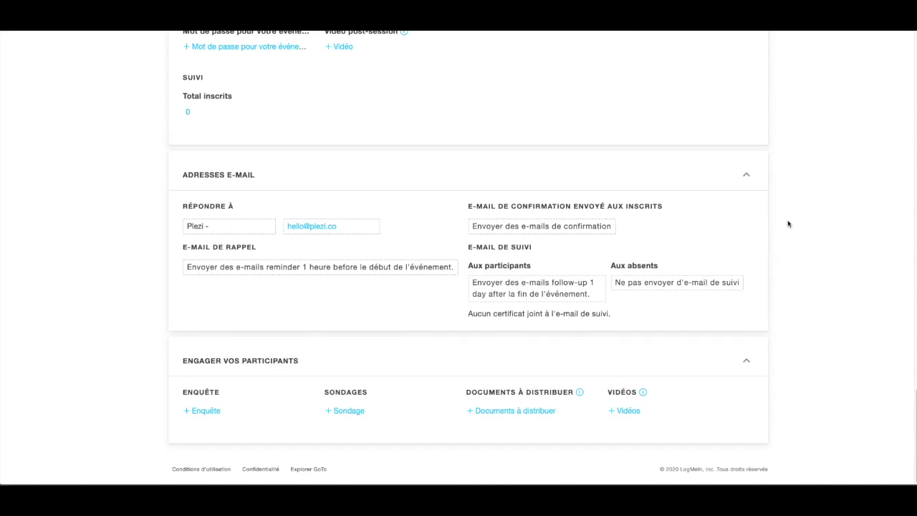
pyautogui.scroll(15, 786, 226)
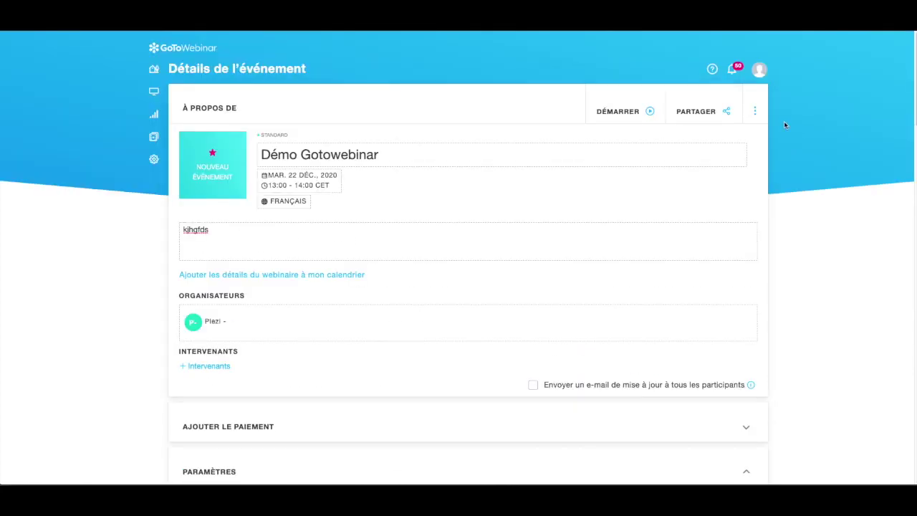
# Start the Démo Gotowebinar session, allow GoToOpener to launch it, and move its control panel beside the event details.
pyautogui.click(756, 110)
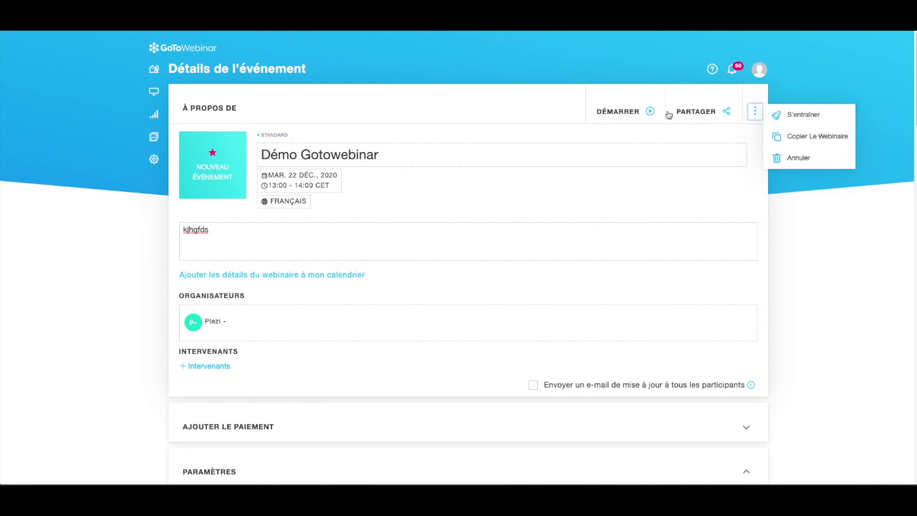
pyautogui.click(635, 113)
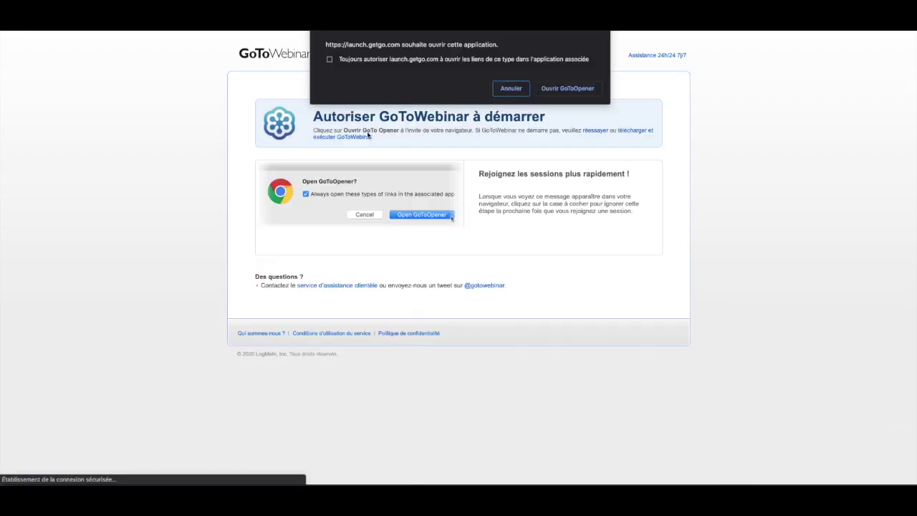
pyautogui.click(566, 89)
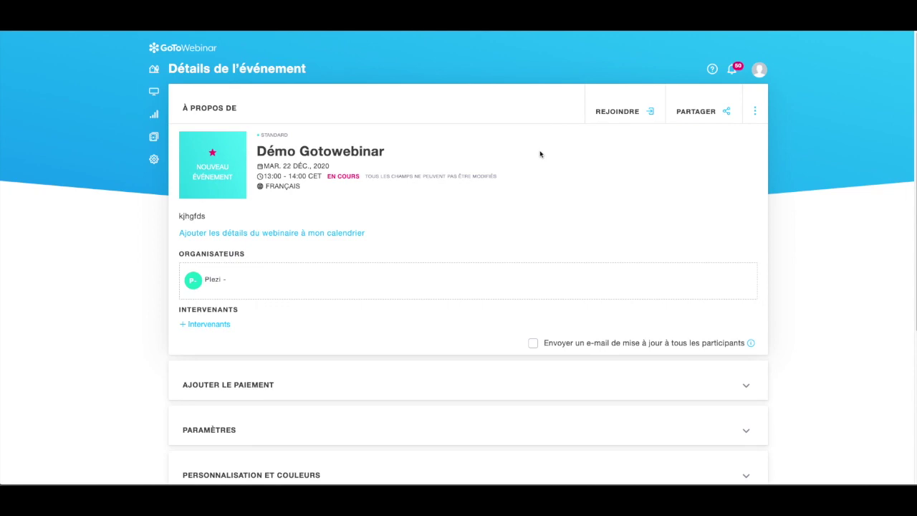
pyautogui.moveTo(781, 63); pyautogui.dragTo(852, 43)
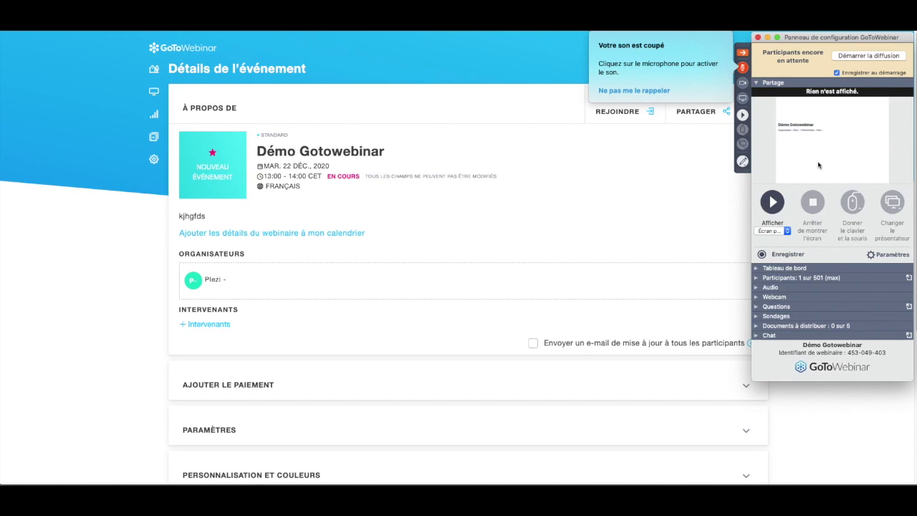
# Unmute the microphone and review the participants section and the screen-sharing source choices.
pyautogui.click(743, 67)
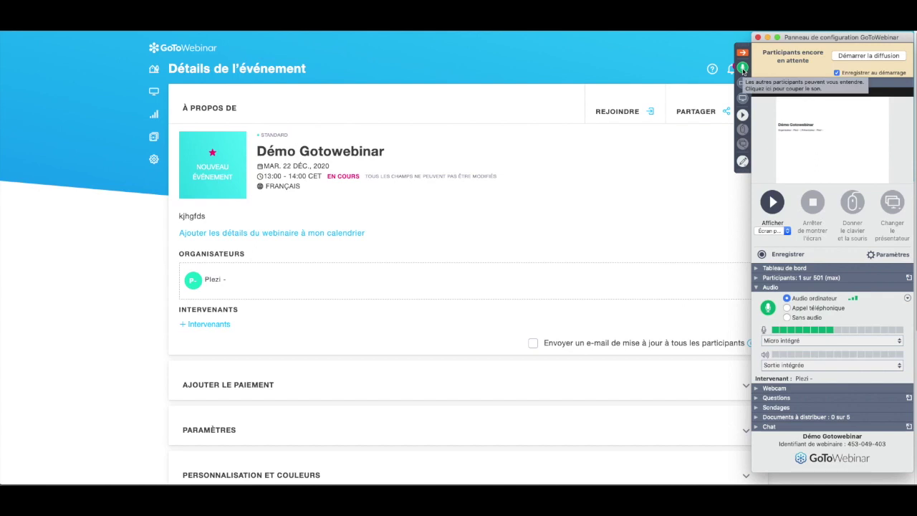
pyautogui.click(757, 278)
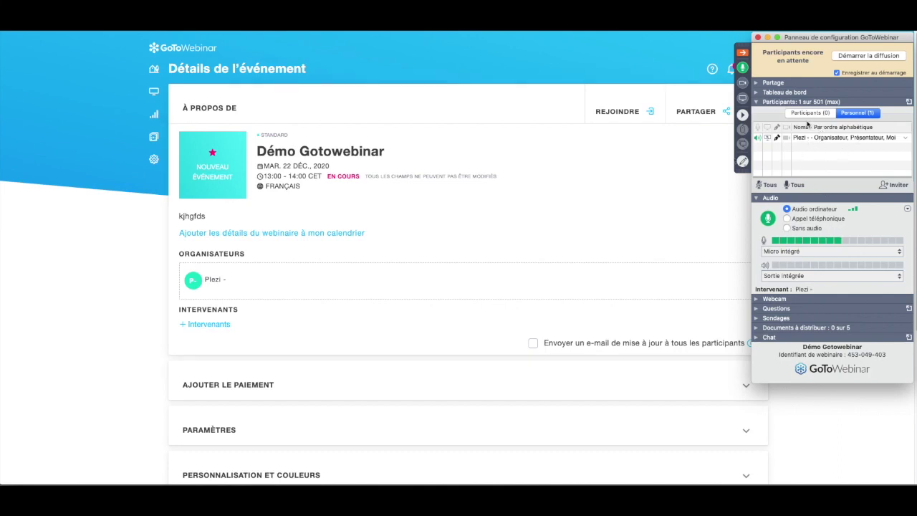
pyautogui.click(756, 83)
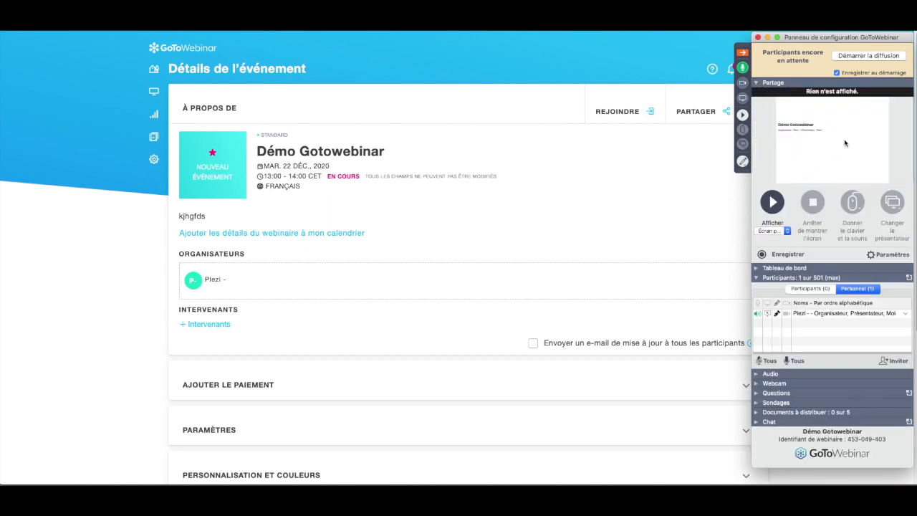
pyautogui.click(781, 232)
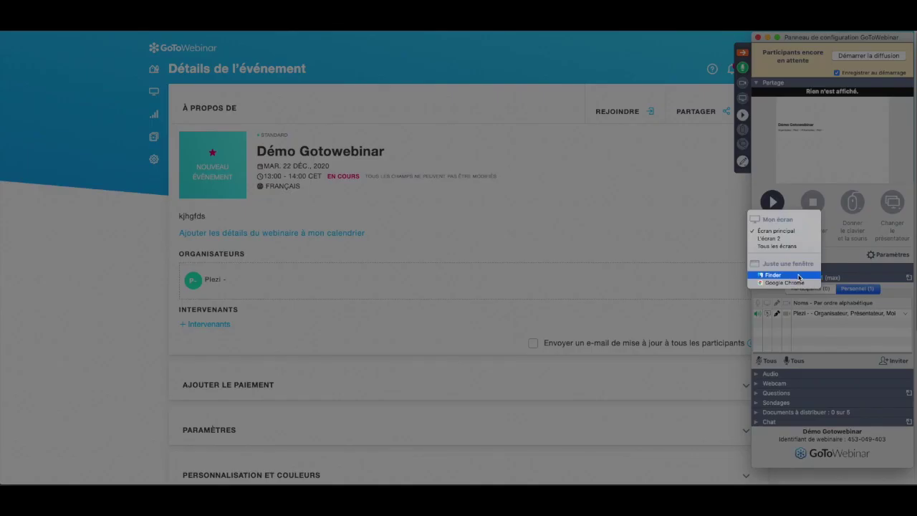
pyautogui.click(799, 277)
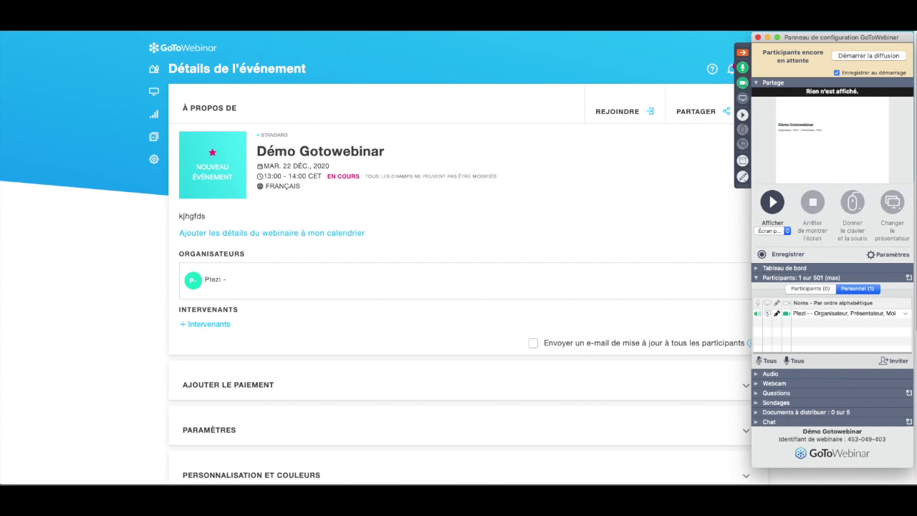
# Bring the webcam viewer into view and stop sharing the webcam, and briefly collapse and restore the control panel.
pyautogui.moveTo(916, 33); pyautogui.dragTo(313, 81)
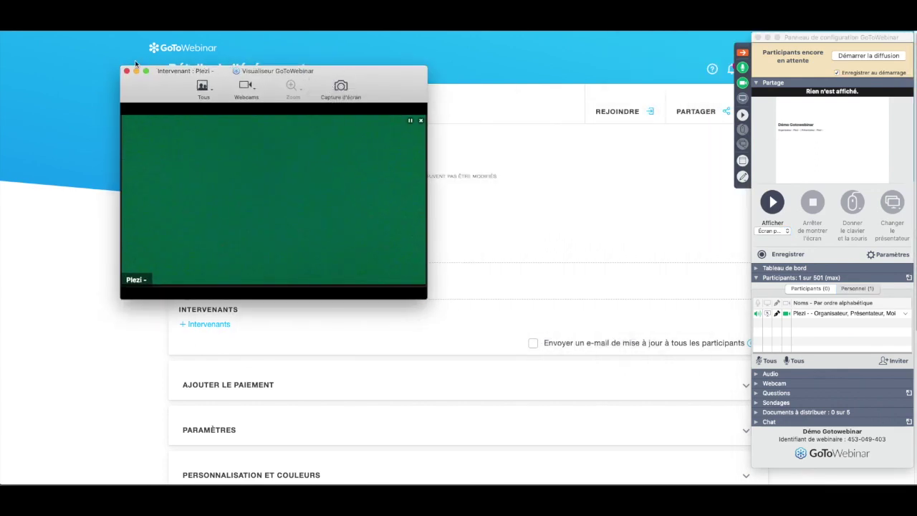
pyautogui.click(744, 83)
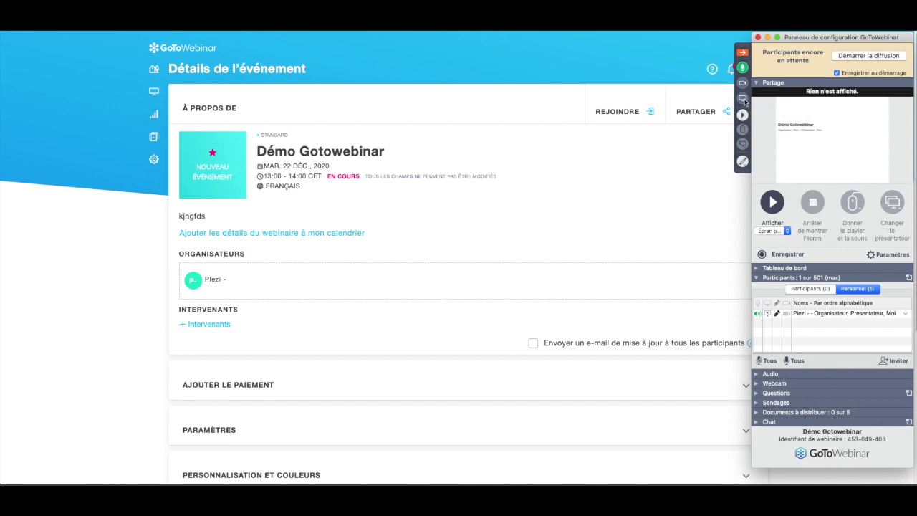
pyautogui.click(742, 53)
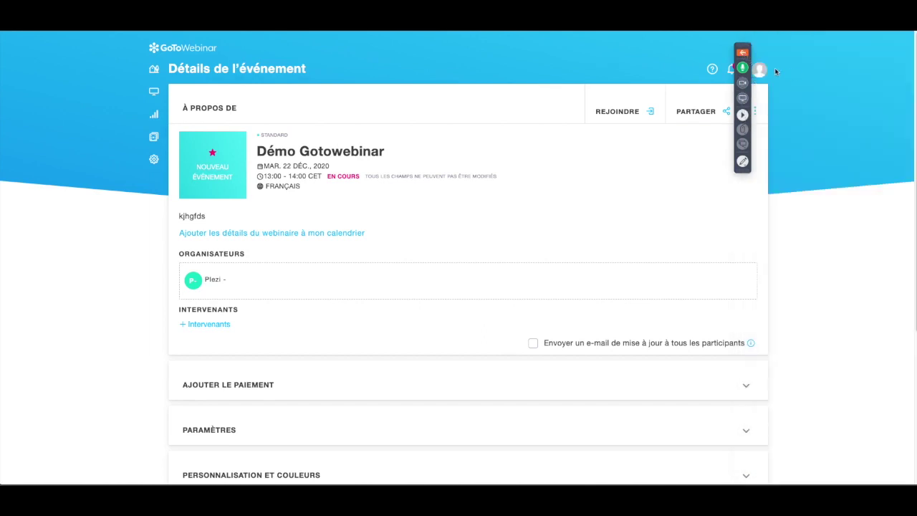
pyautogui.click(743, 54)
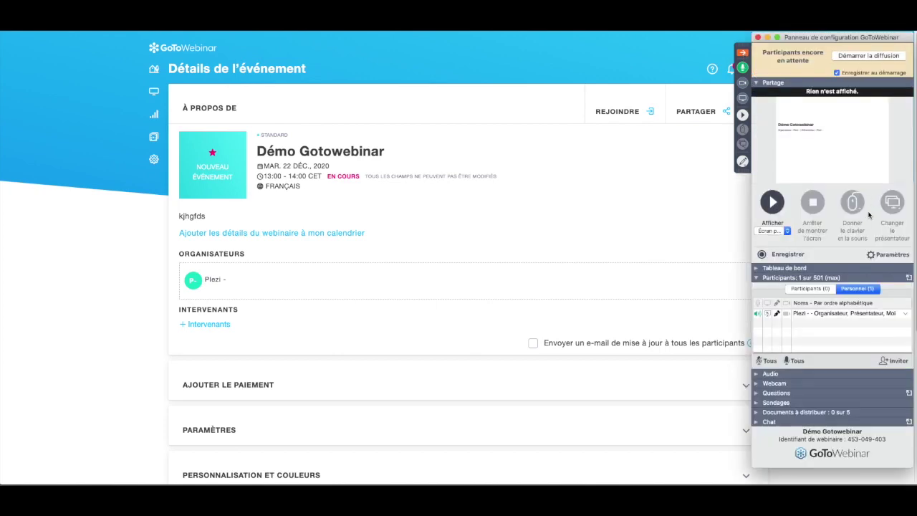
# Share only the Google Chrome window without starting the broadcast, and stop the screen sharing.
pyautogui.click(781, 232)
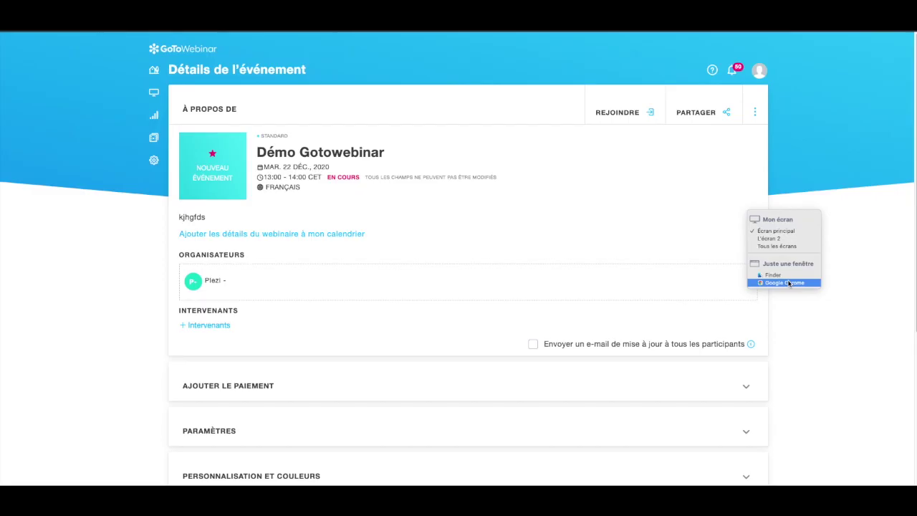
pyautogui.click(789, 283)
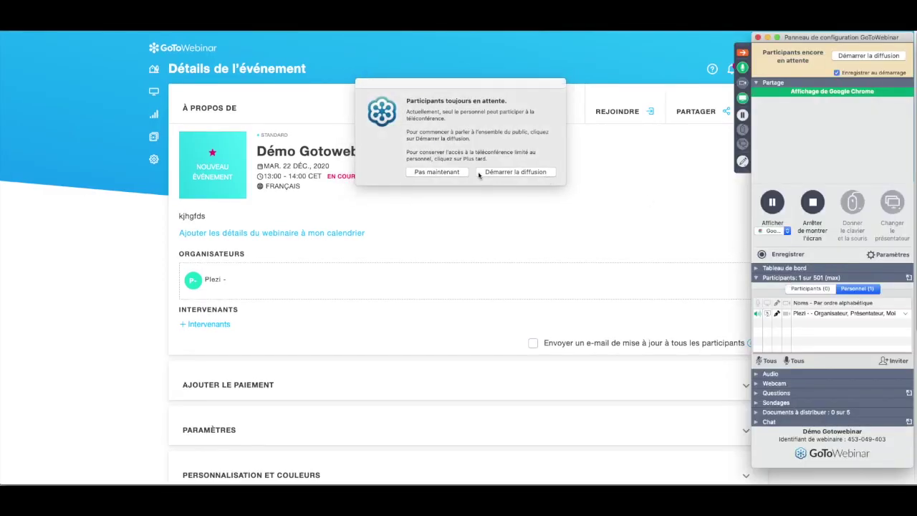
pyautogui.click(436, 172)
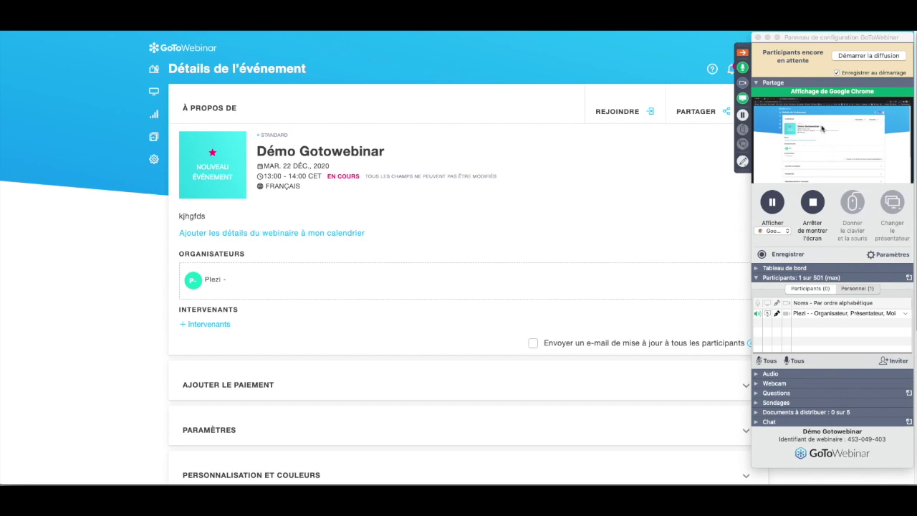
pyautogui.click(818, 203)
pyautogui.click(818, 203)
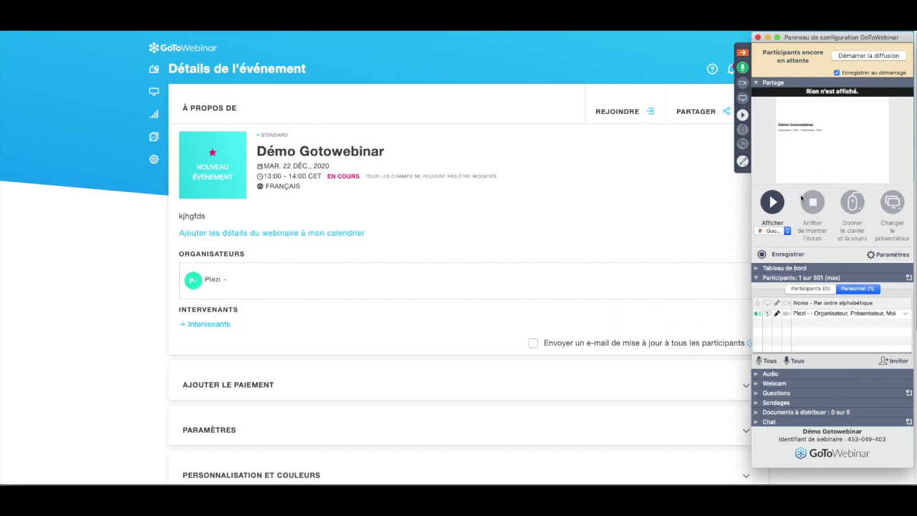
# Expand the dashboard section, examine its timer, attendance and attentiveness indicators, and collapse it again.
pyautogui.click(758, 268)
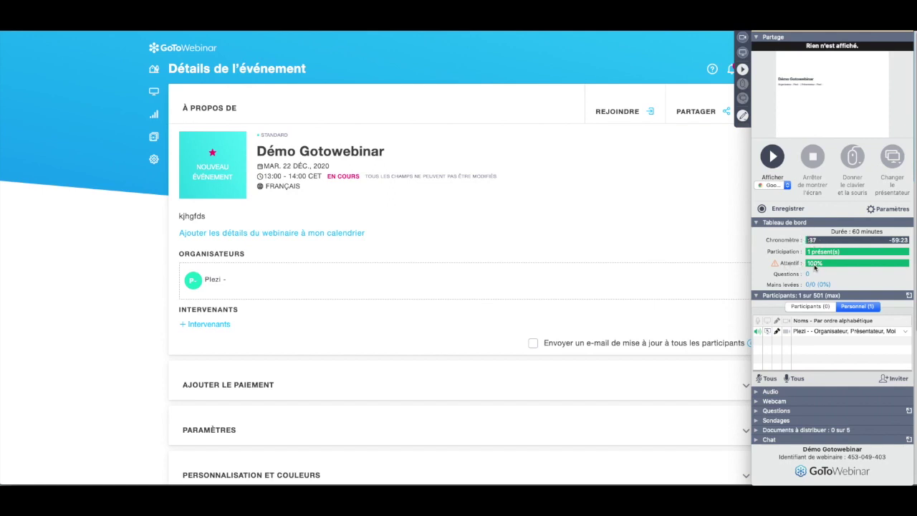
pyautogui.moveTo(815, 265)
pyautogui.click(758, 223)
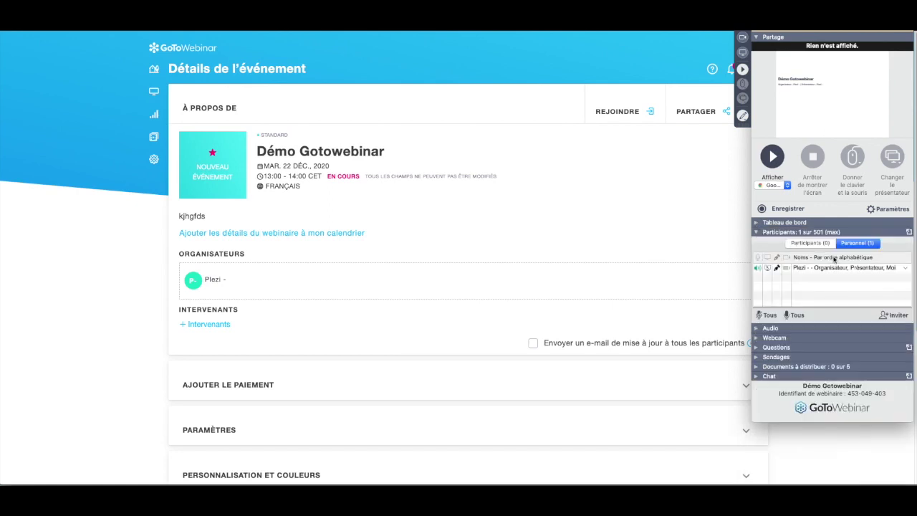
# Review the attendee and staff lists and examine the options available for the organiser's entry.
pyautogui.click(817, 243)
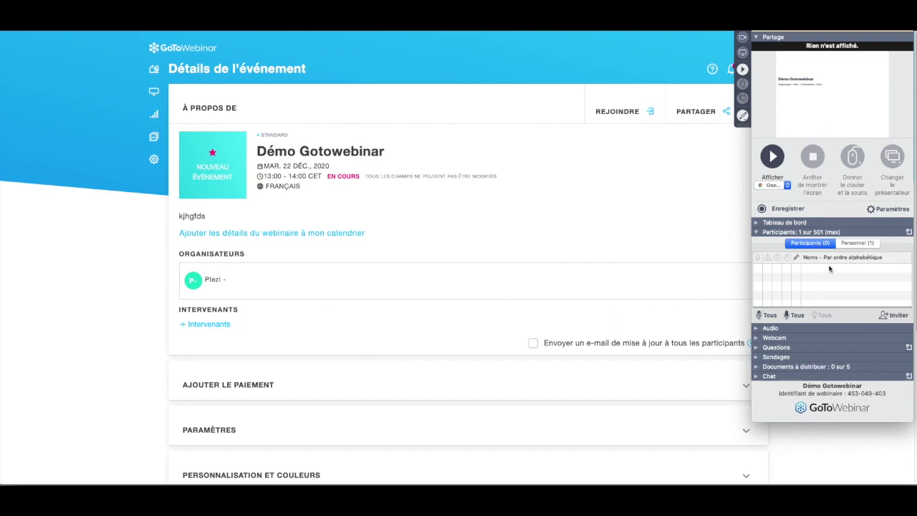
pyautogui.click(856, 243)
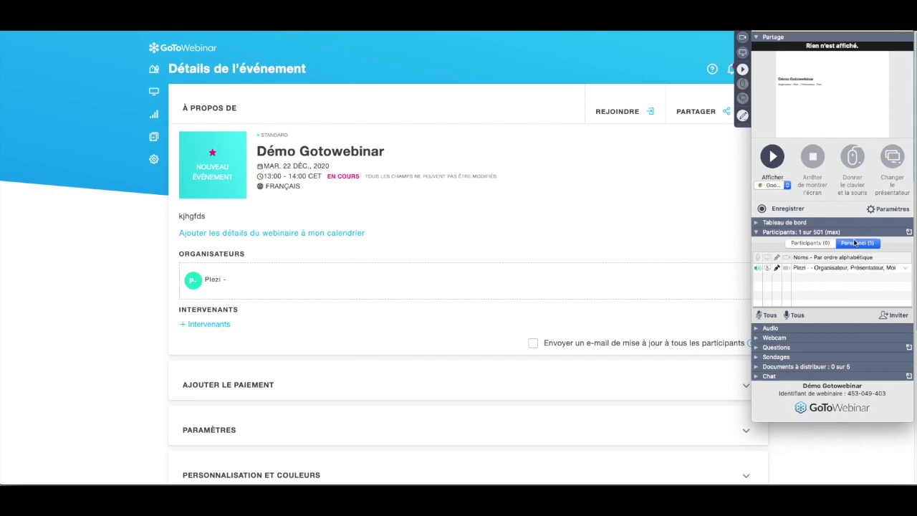
pyautogui.click(904, 270)
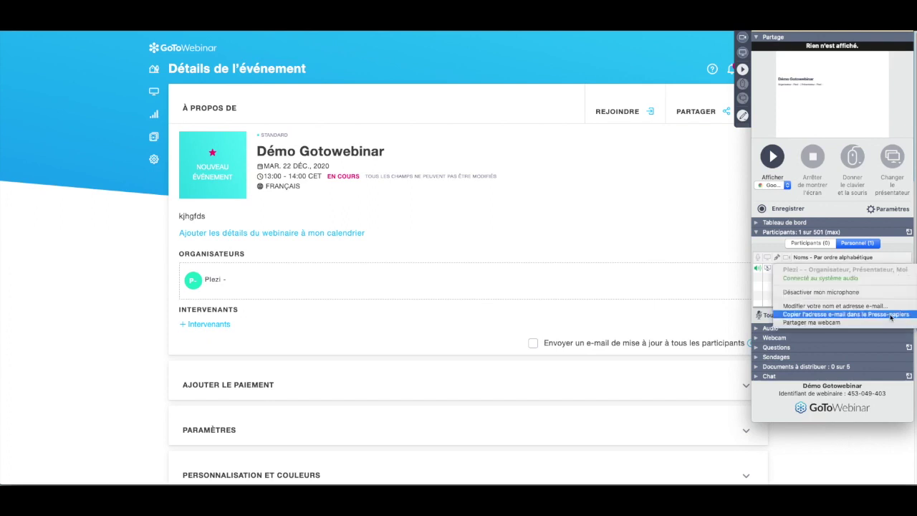
pyautogui.click(905, 251)
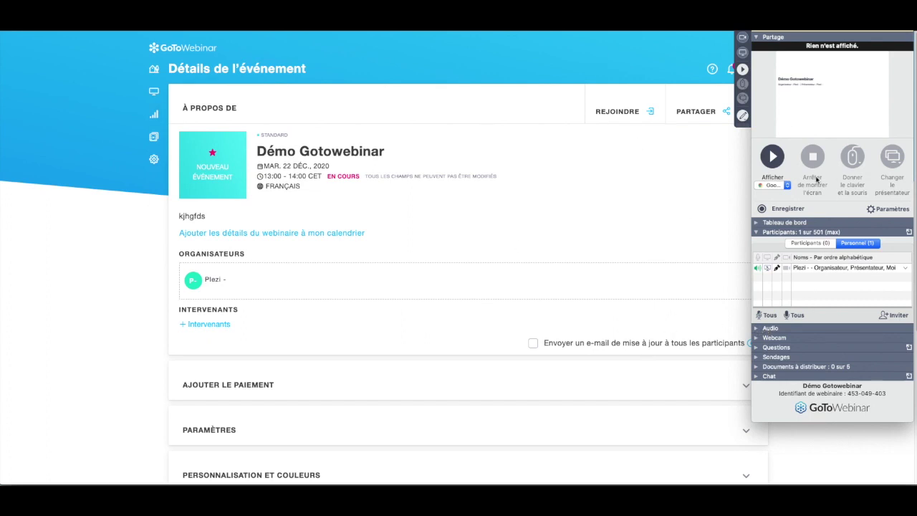
# Expand the audio, webcam and questions sections of the control panel to review their options.
pyautogui.click(757, 329)
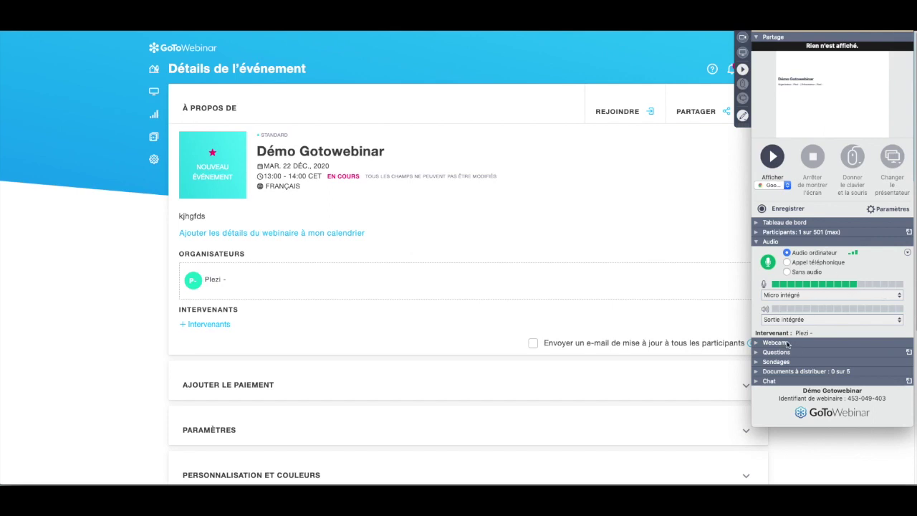
pyautogui.click(758, 344)
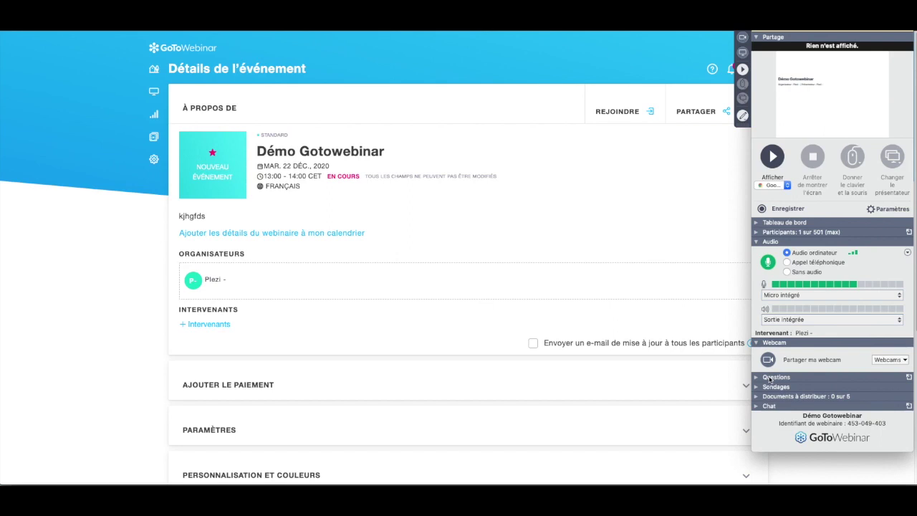
pyautogui.click(756, 378)
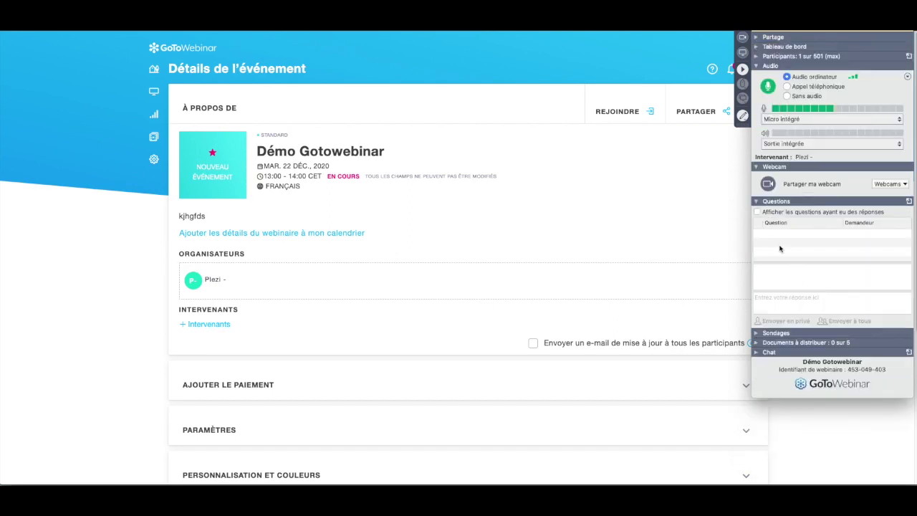
# Detach the questions section into a separate window to examine it, and close that window to dock it again.
pyautogui.click(909, 201)
pyautogui.moveTo(475, 246); pyautogui.dragTo(645, 248)
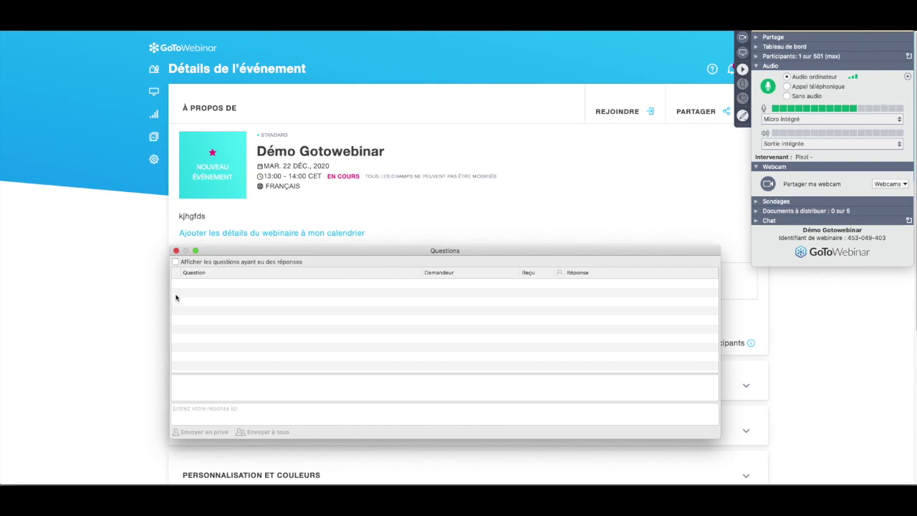
pyautogui.click(178, 251)
pyautogui.click(176, 250)
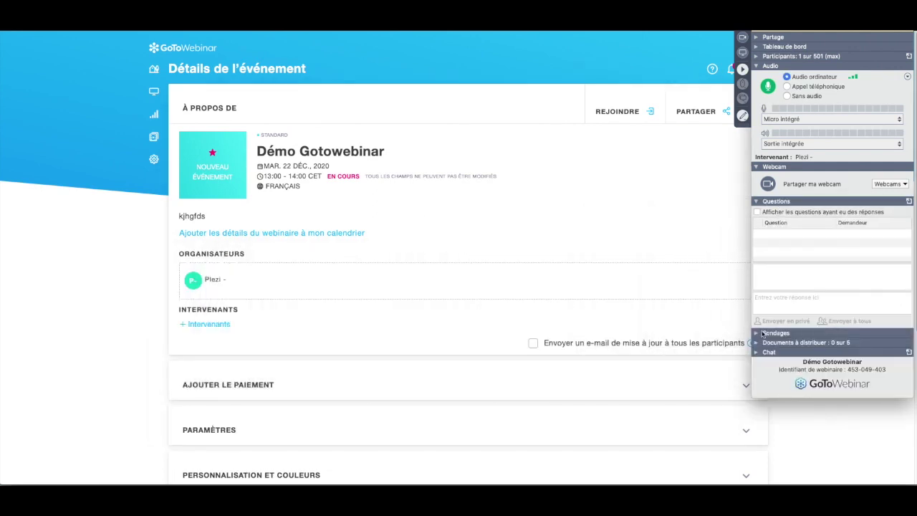
# Expand the polls, handouts and chat sections, and move the control panel so its title bar is back in view.
pyautogui.click(763, 334)
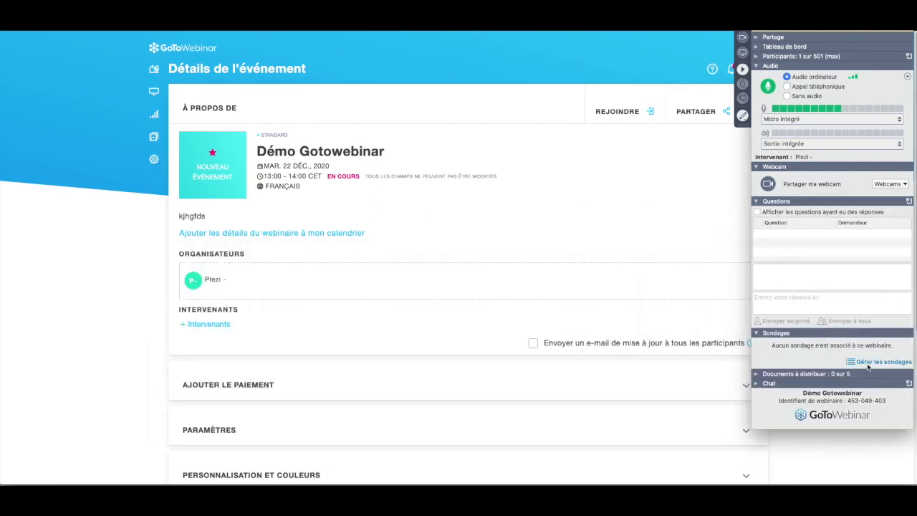
pyautogui.click(757, 378)
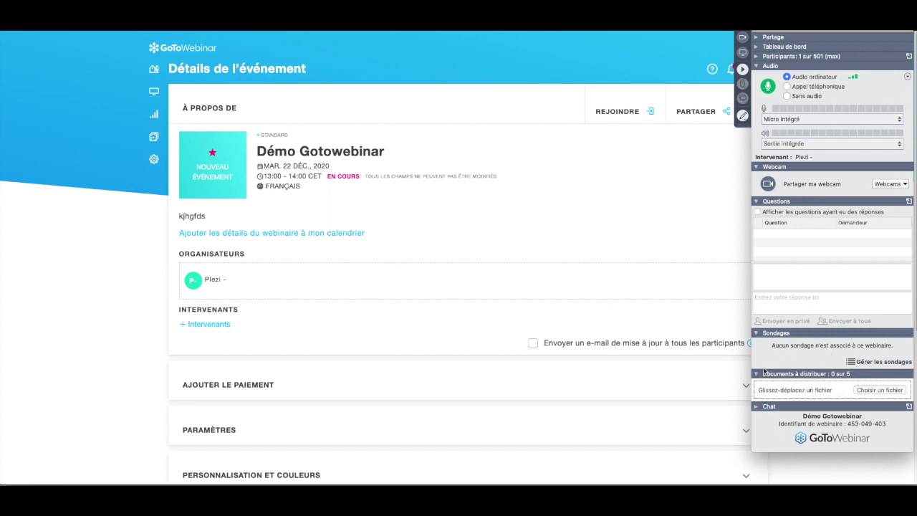
pyautogui.click(757, 406)
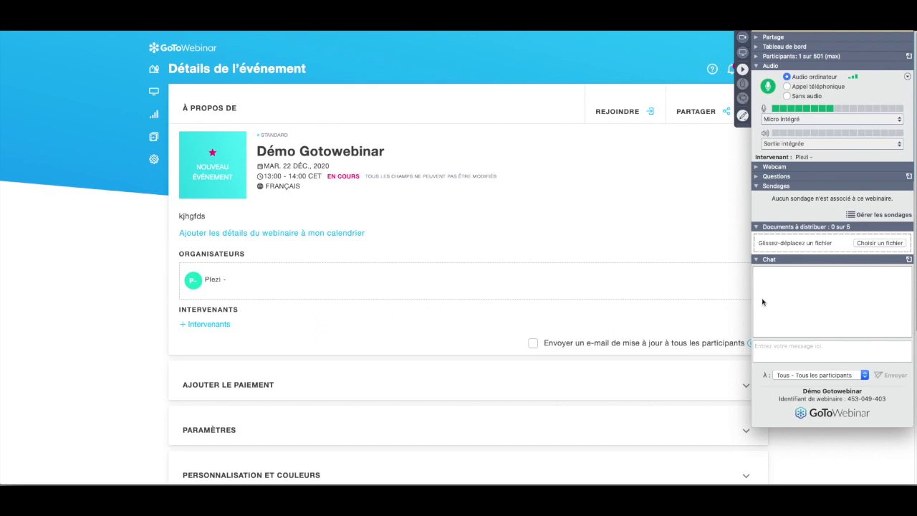
pyautogui.moveTo(798, 14); pyautogui.dragTo(807, 36)
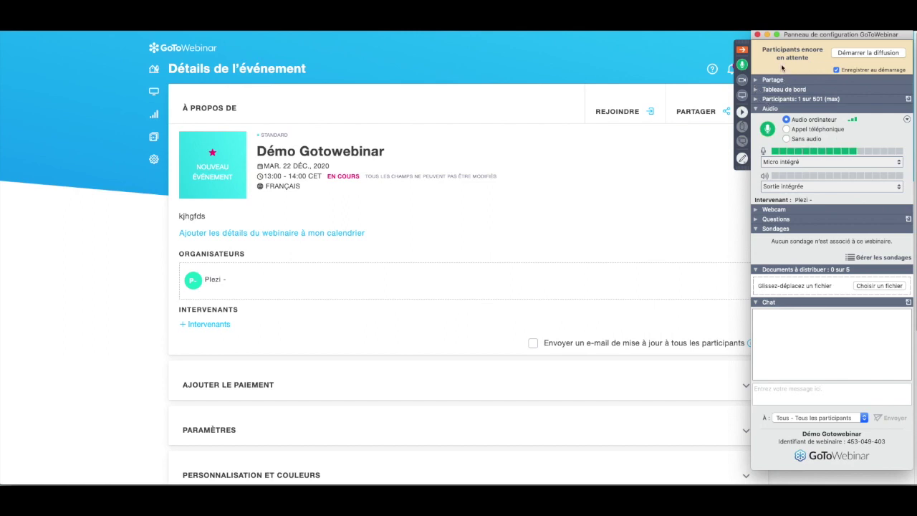
pyautogui.moveTo(795, 35); pyautogui.dragTo(795, 40)
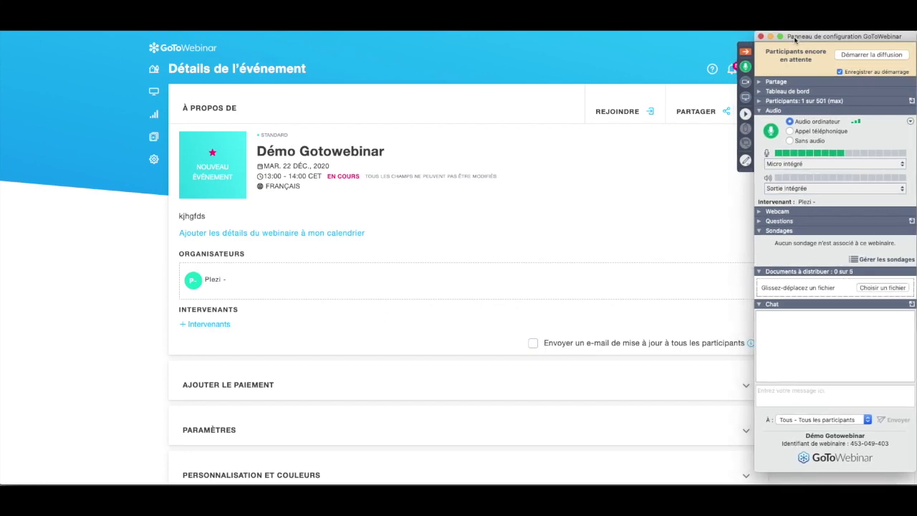